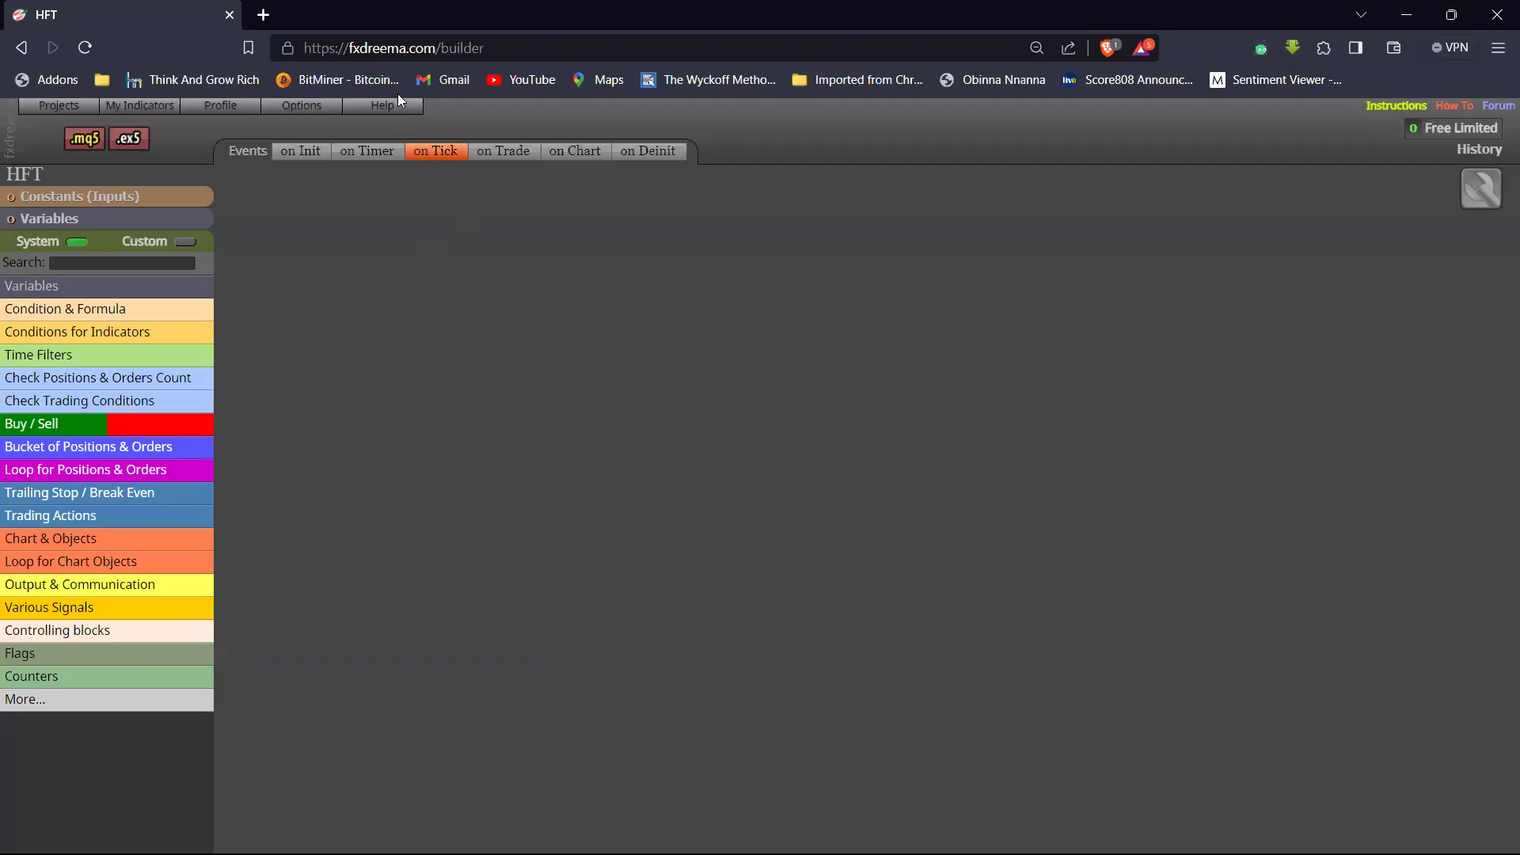
Trim '/builder' from the address to load the fxdreema.com home page
{"action": "left_click", "coordinate": [497, 49]}
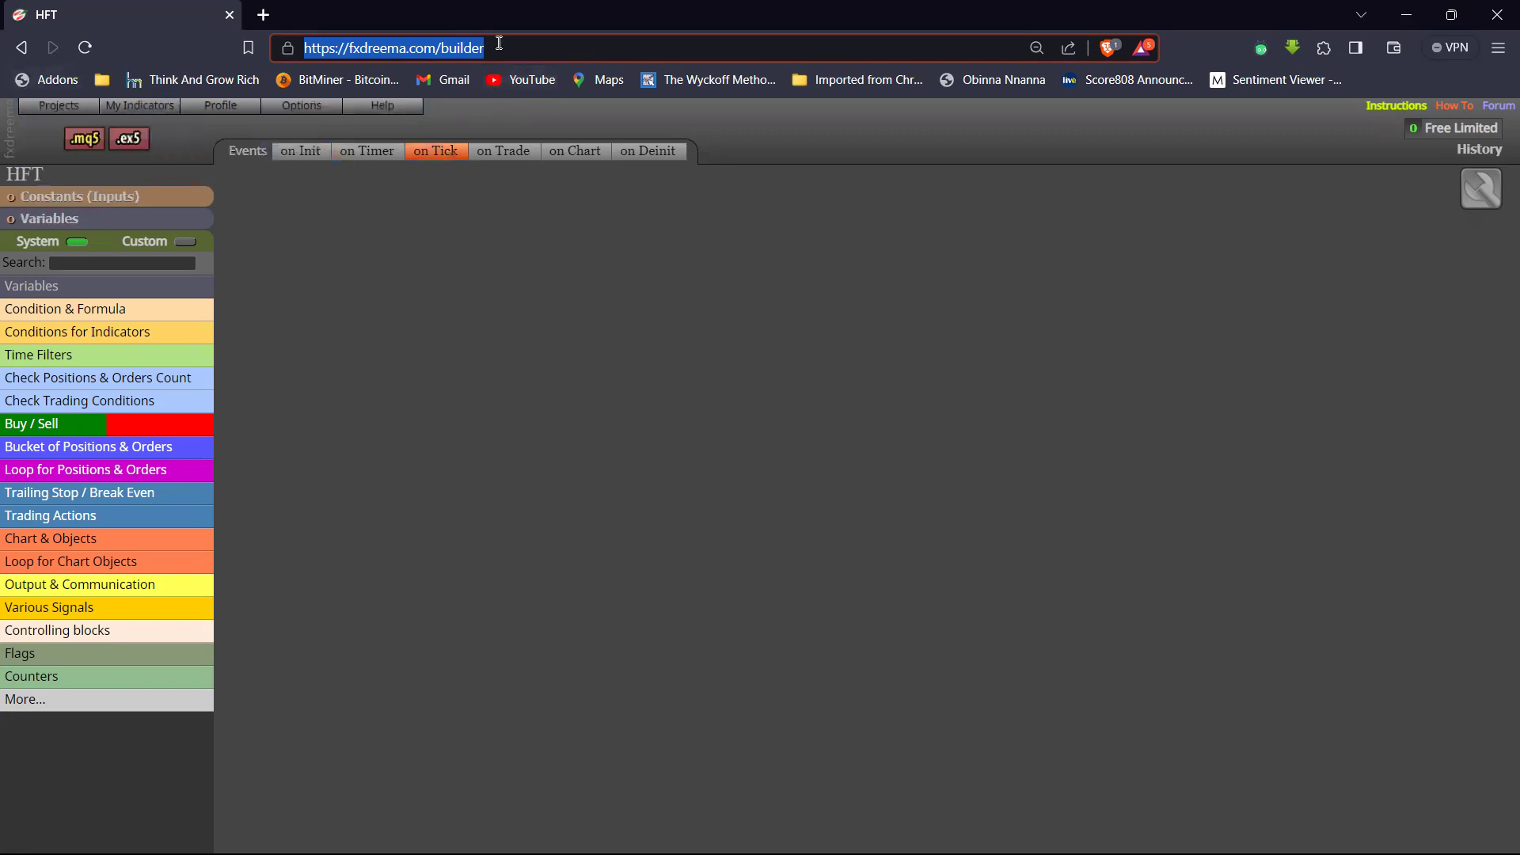
{"action": "left_click", "coordinate": [500, 44]}
{"action": "key", "text": "BackSpace"}
{"action": "key", "text": "BackSpace"}
{"action": "key", "text": "BackSpace"}
{"action": "key", "text": "BackSpace"}
{"action": "key", "text": "BackSpace"}
{"action": "key", "text": "BackSpace"}
{"action": "key", "text": "BackSpace"}
{"action": "key", "text": "BackSpace"}
{"action": "key", "text": "Return"}
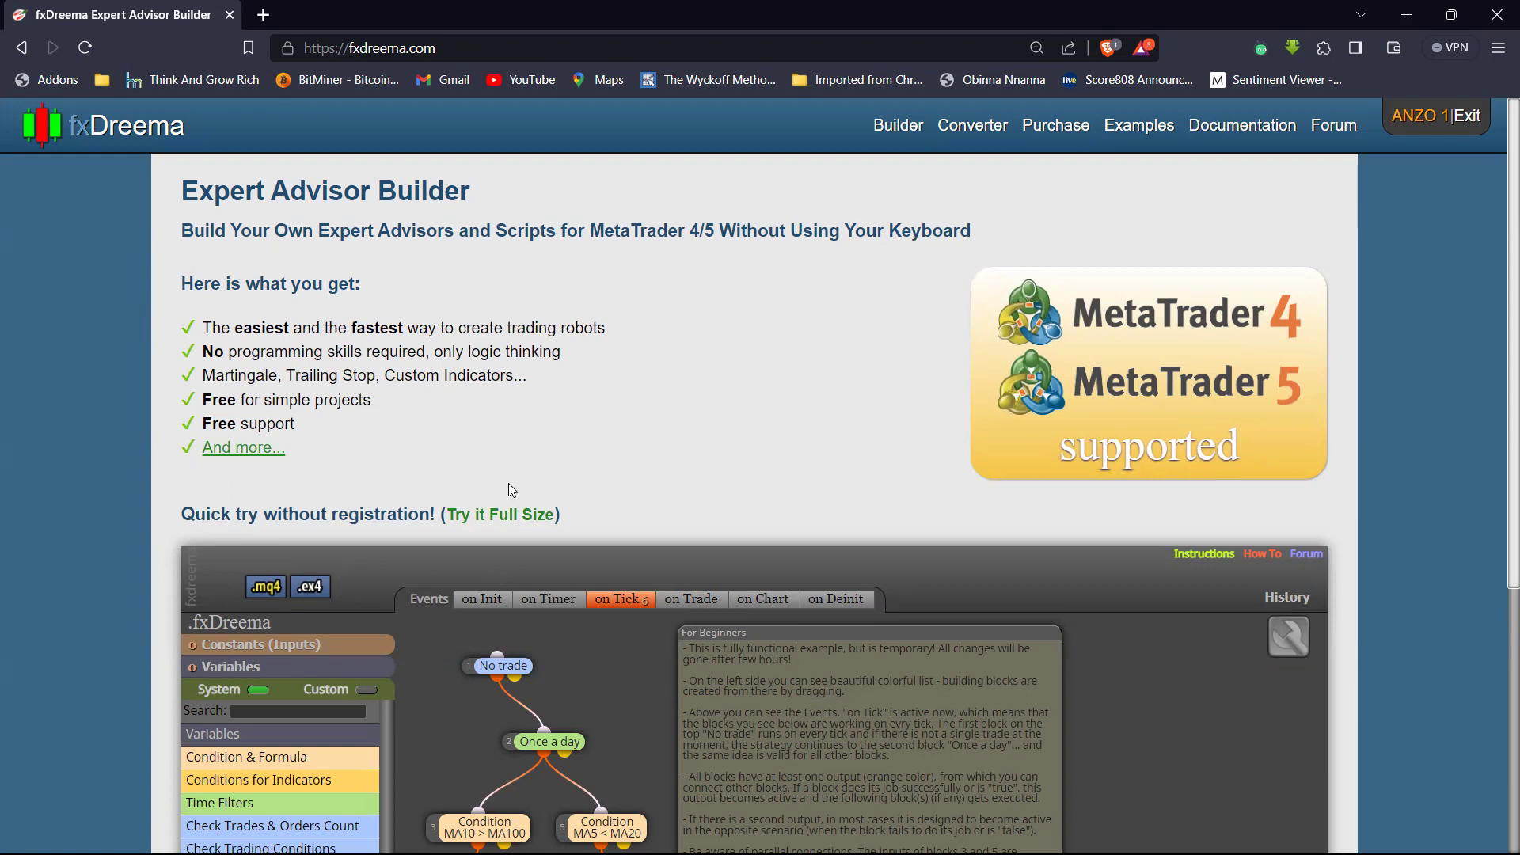
{"action": "scroll", "coordinate": [509, 484], "scroll_direction": "down", "scroll_amount": 5}
{"action": "scroll", "coordinate": [508, 483], "scroll_direction": "up", "scroll_amount": 5}
Go to the Purchase page comparing Free and Full plan limits
{"action": "left_click", "coordinate": [1066, 137]}
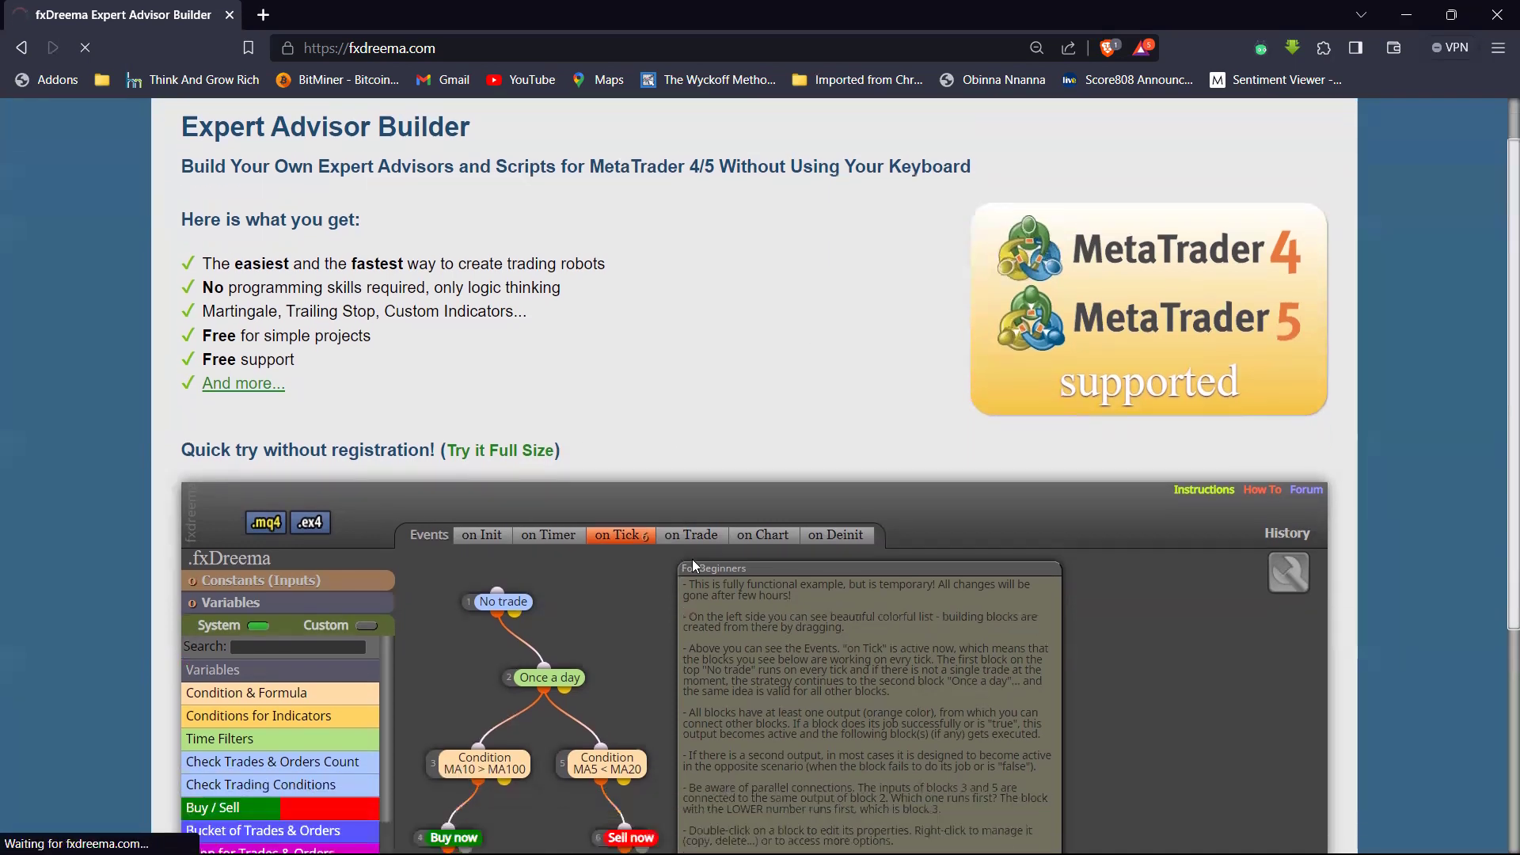
{"action": "scroll", "coordinate": [692, 559], "scroll_direction": "down", "scroll_amount": 5}
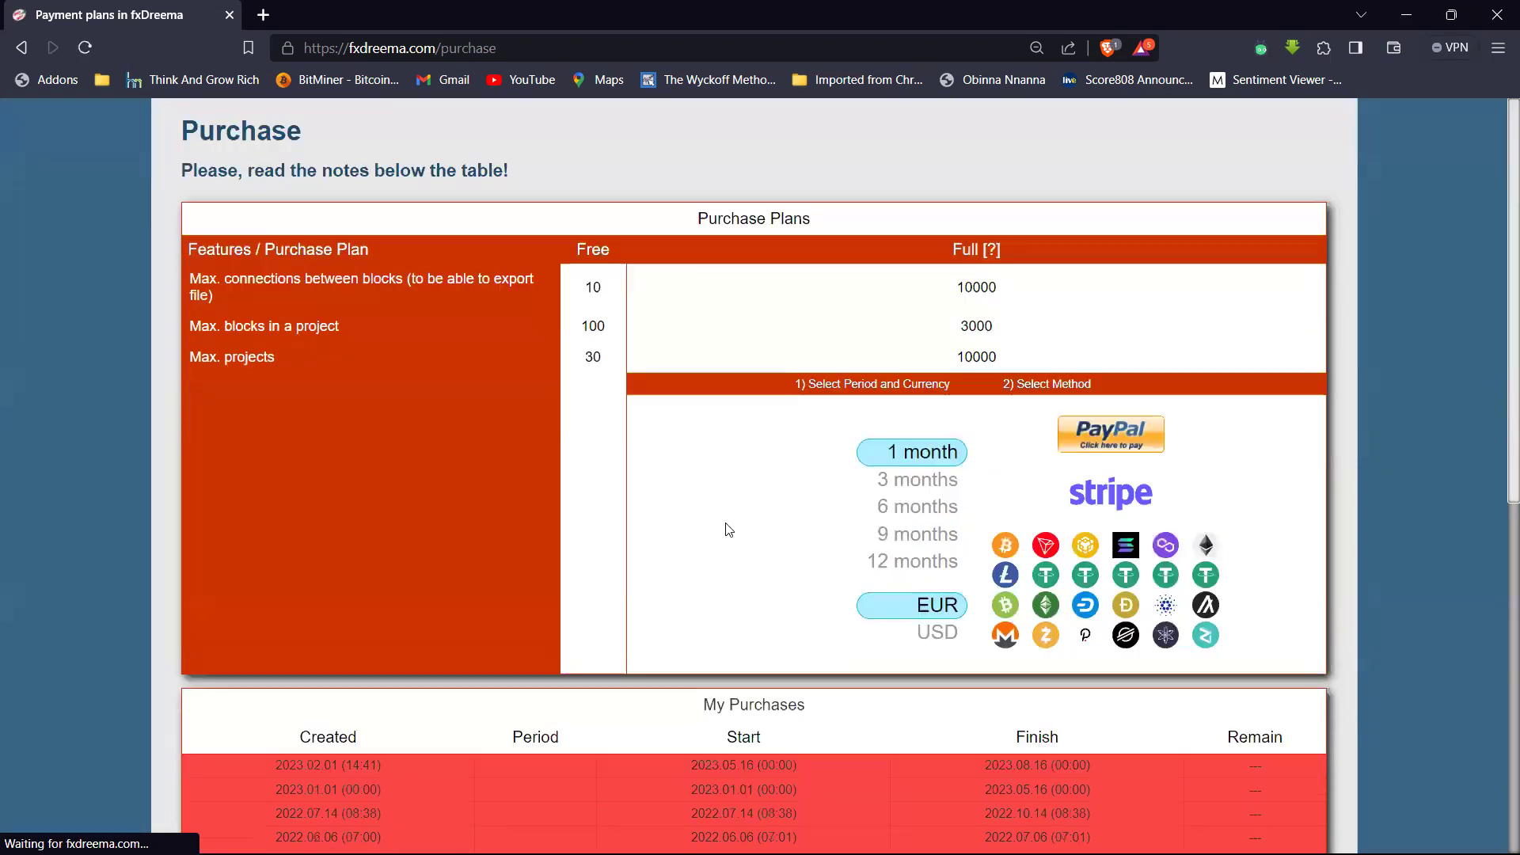
{"action": "scroll", "coordinate": [726, 529], "scroll_direction": "down", "scroll_amount": 5}
{"action": "scroll", "coordinate": [725, 530], "scroll_direction": "up", "scroll_amount": 5}
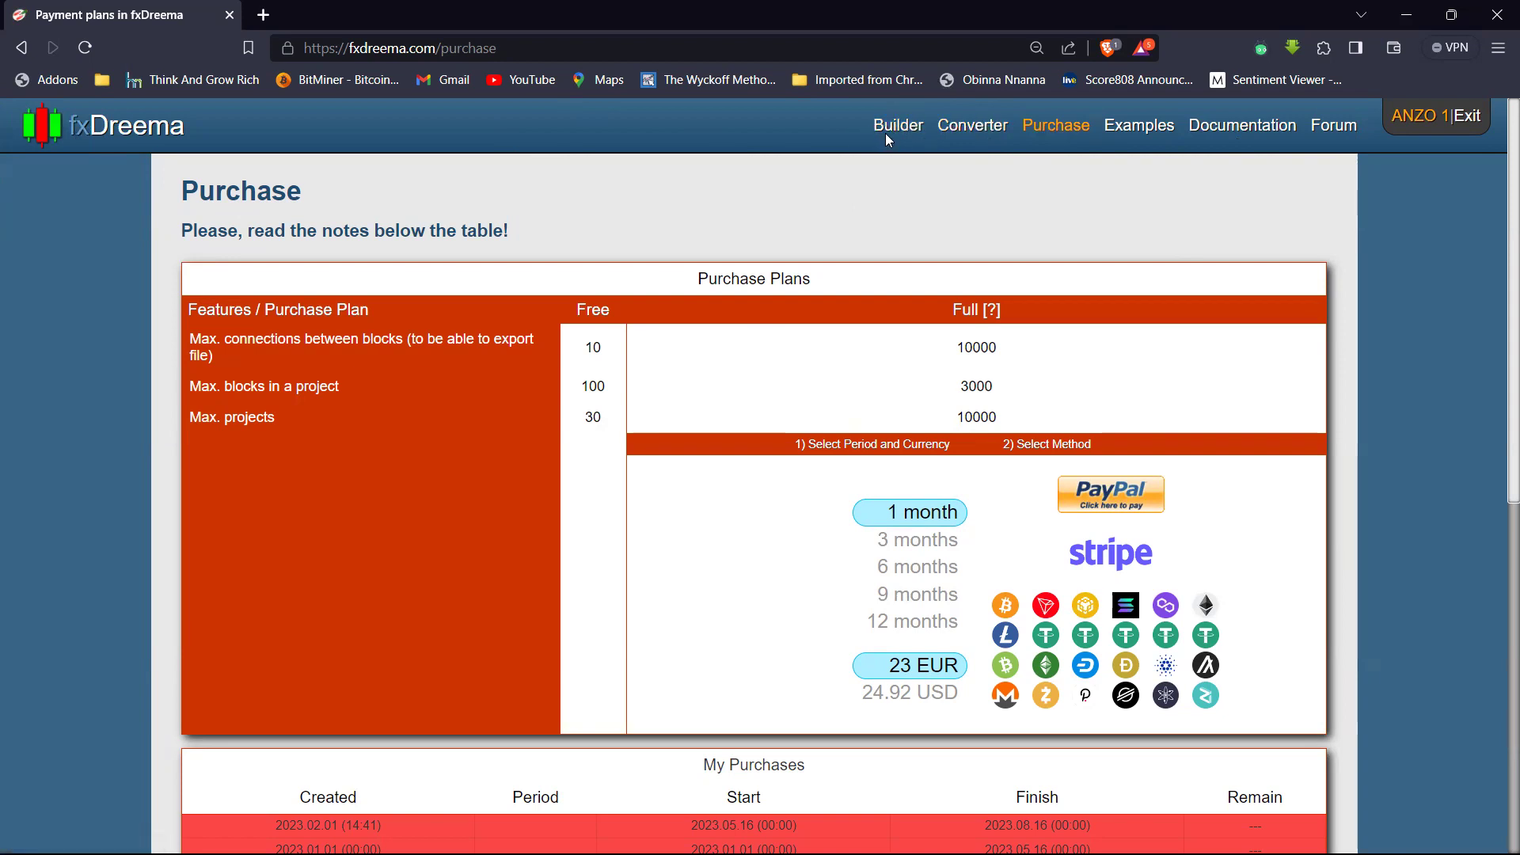
Return to the HFT project builder, expanding Condition & Formula, then Time Filters blocks
{"action": "left_click", "coordinate": [892, 128]}
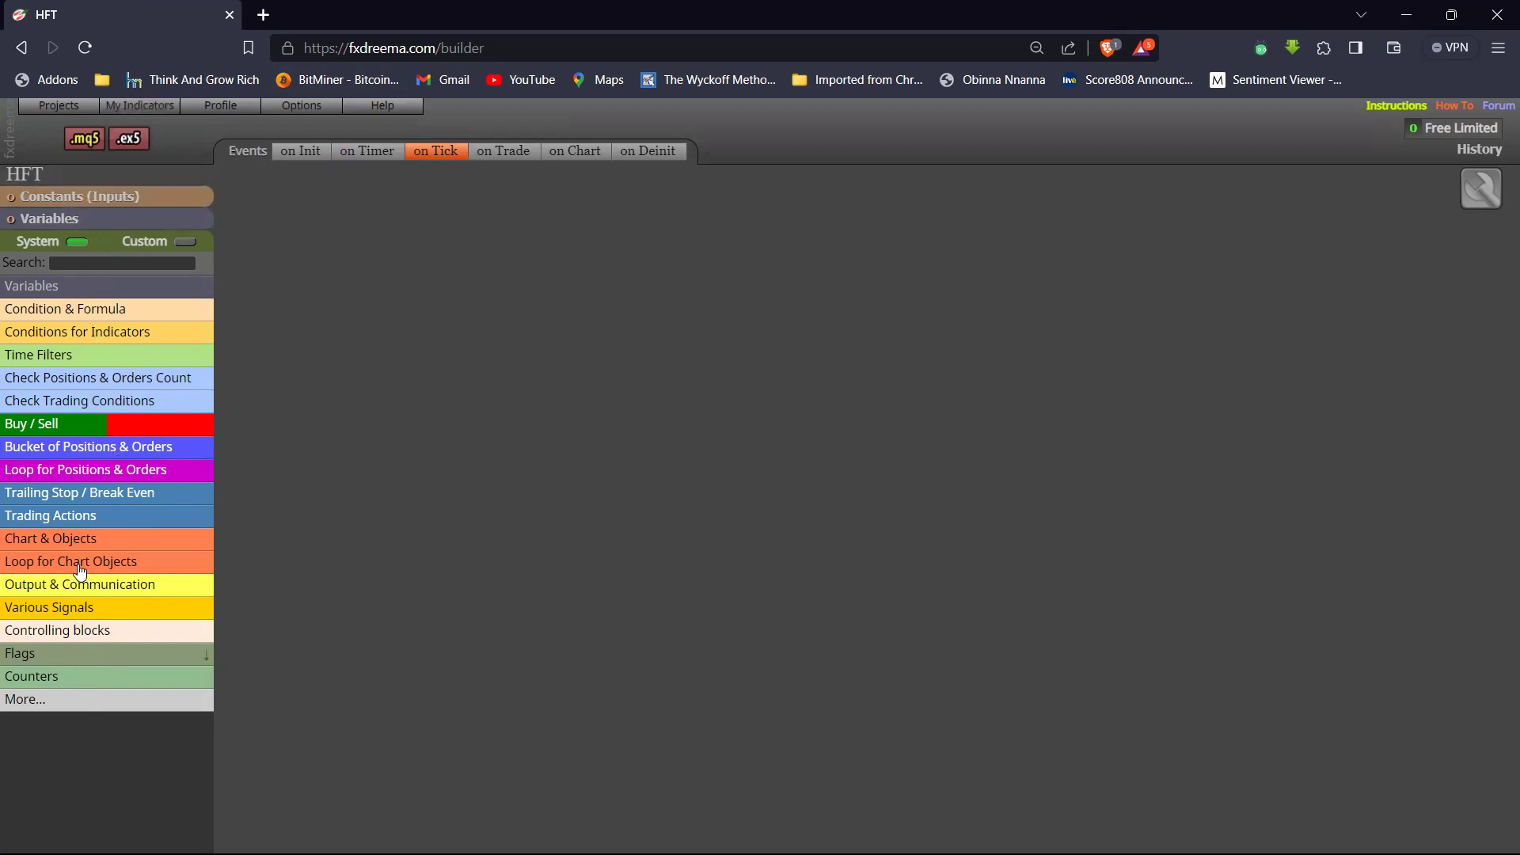
{"action": "left_click", "coordinate": [80, 313]}
{"action": "left_click", "coordinate": [86, 409]}
{"action": "left_click", "coordinate": [113, 337]}
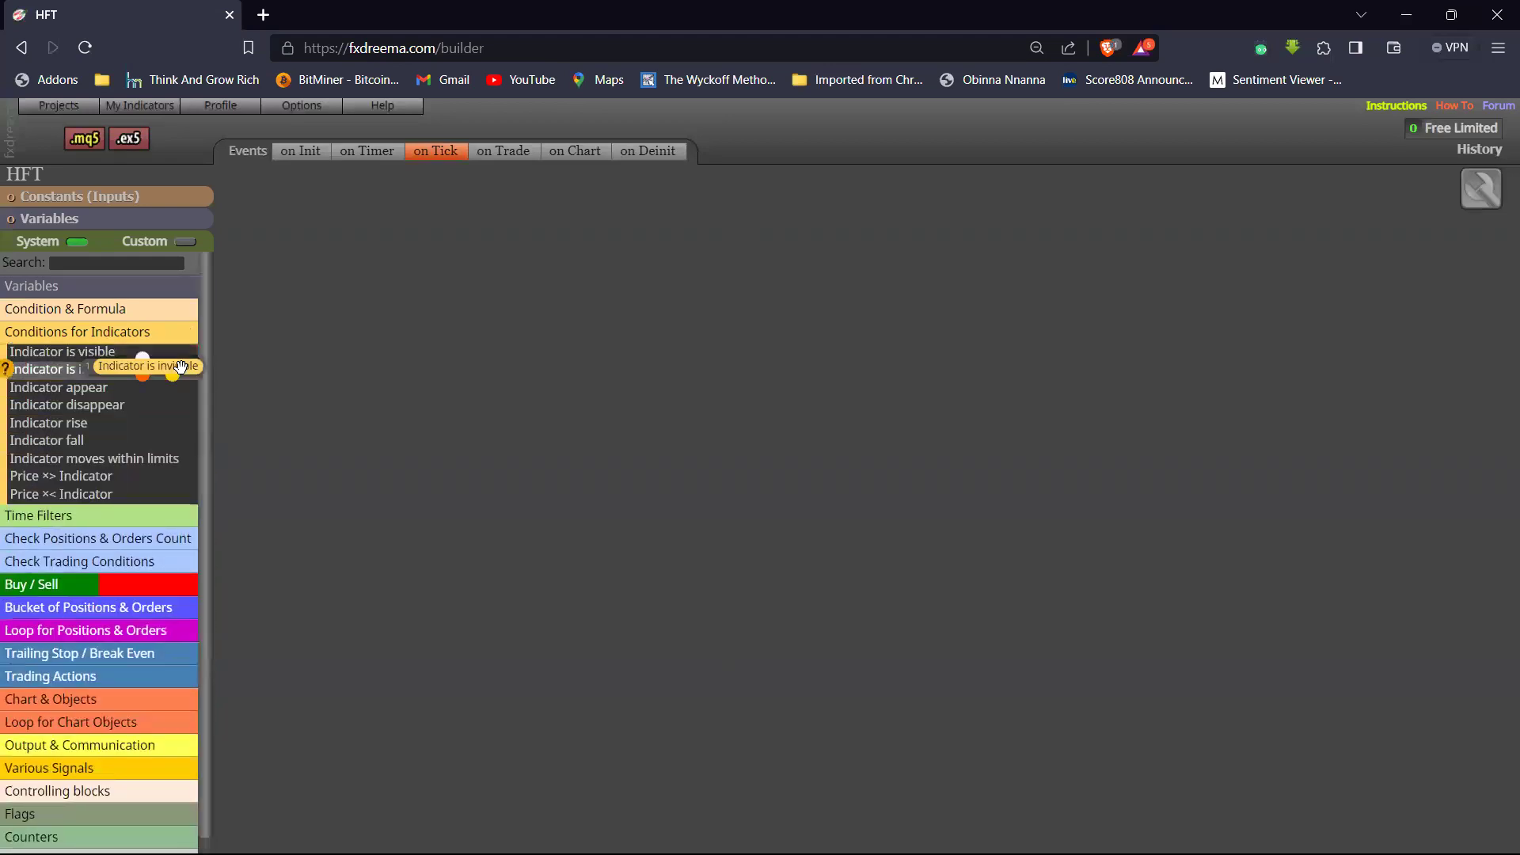
{"action": "left_click_drag", "start_coordinate": [123, 368], "coordinate": [593, 376]}
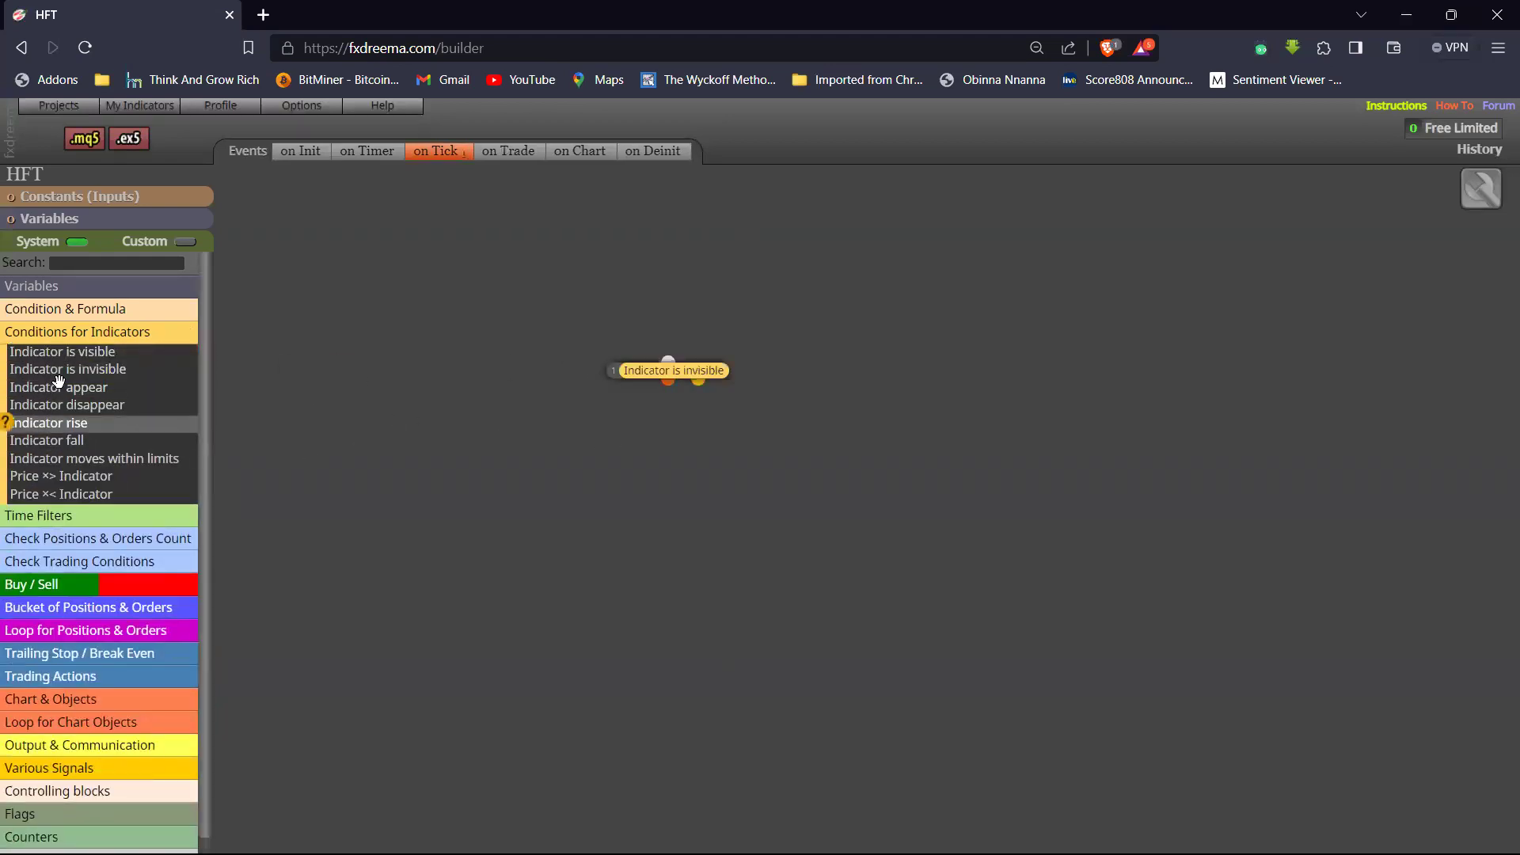
{"action": "right_click", "coordinate": [719, 368]}
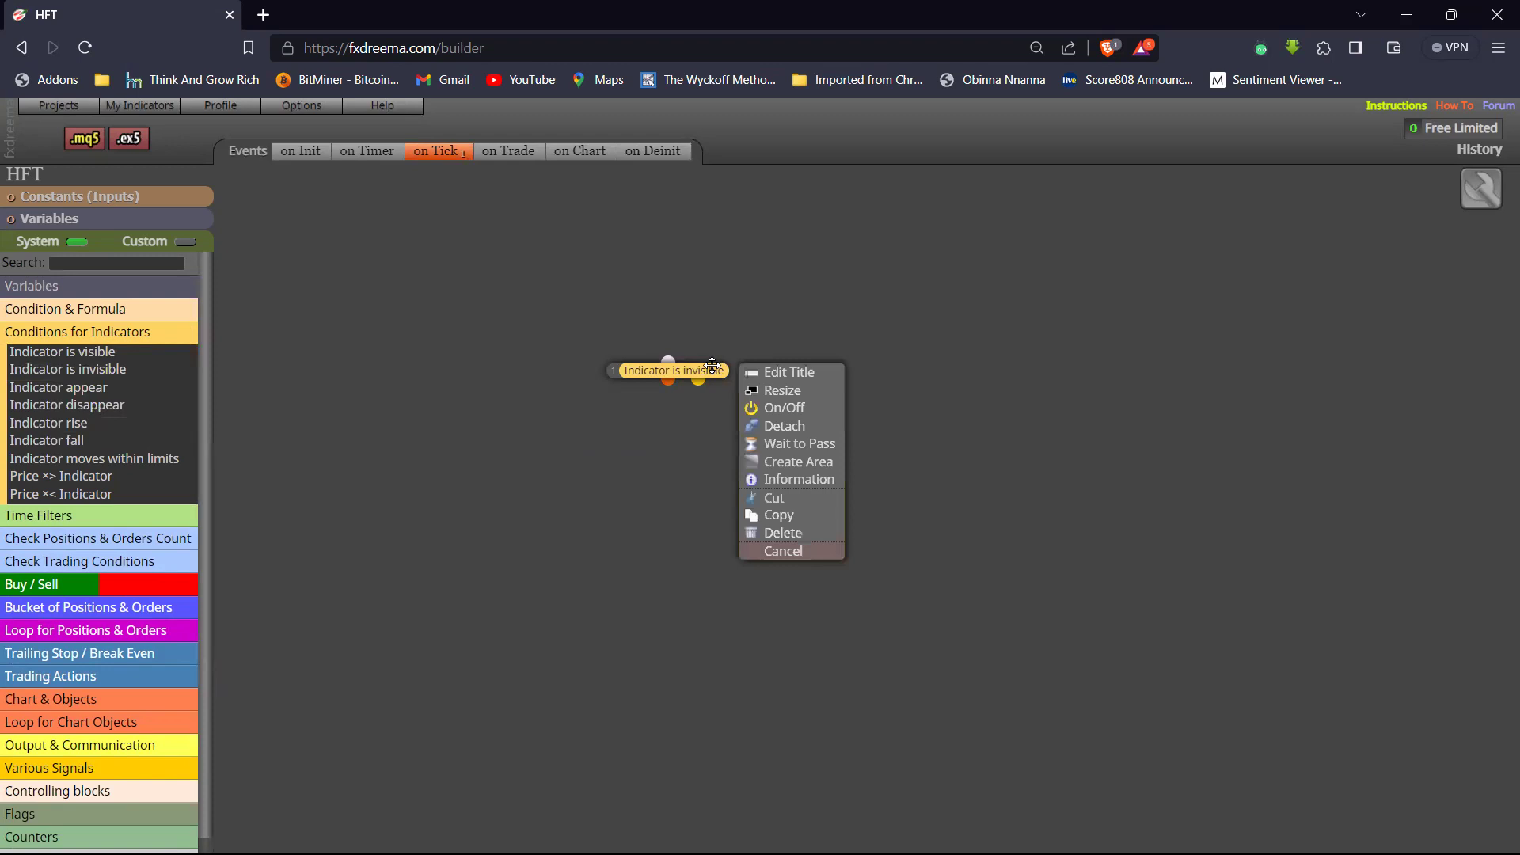
{"action": "left_click", "coordinate": [786, 548]}
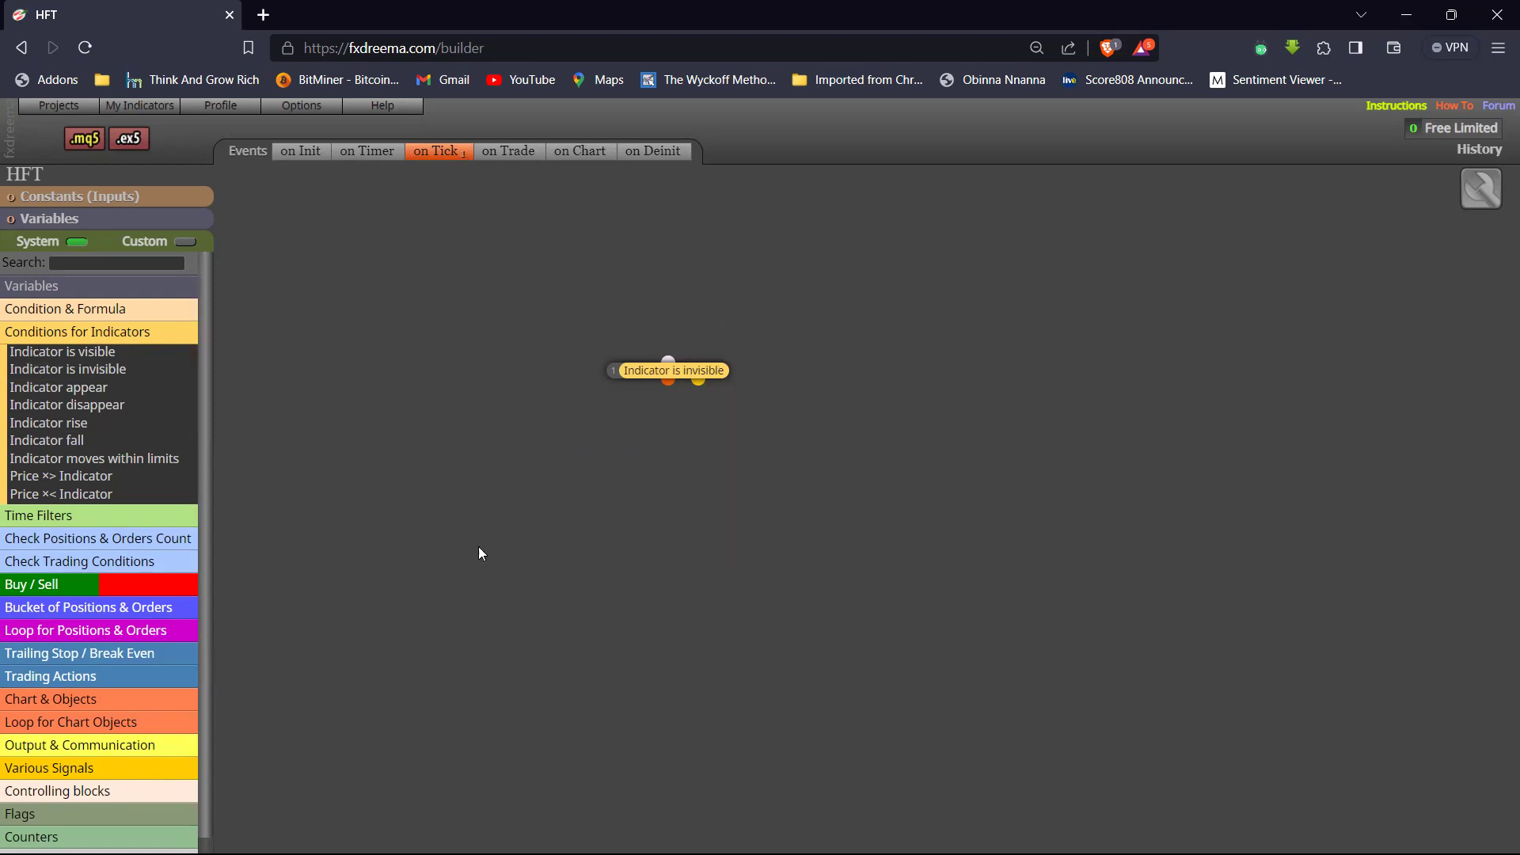
{"action": "key", "text": "Delete"}
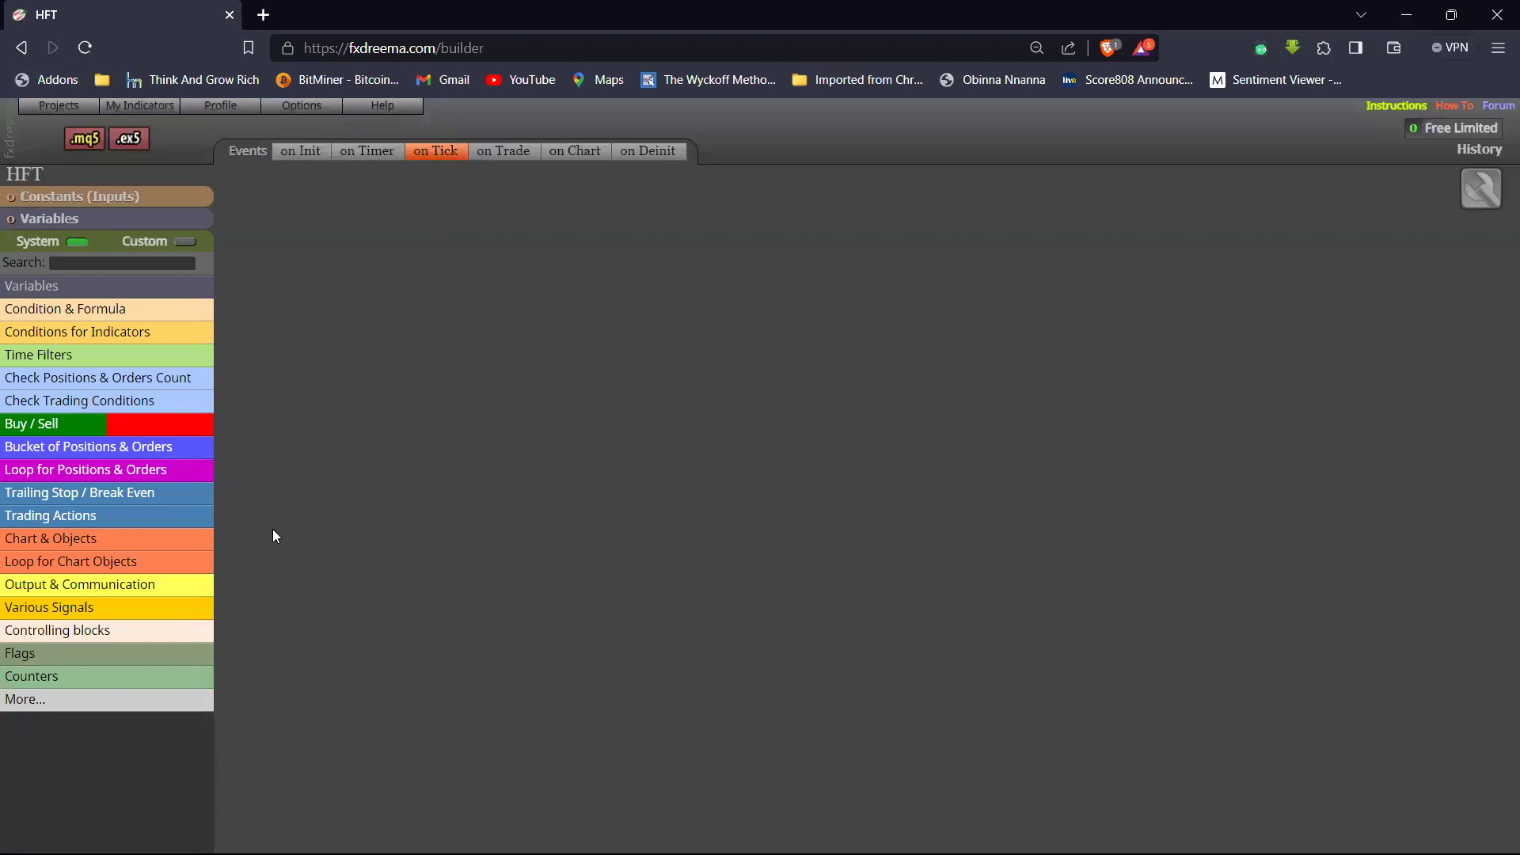
{"action": "mouse_move", "coordinate": [59, 104]}
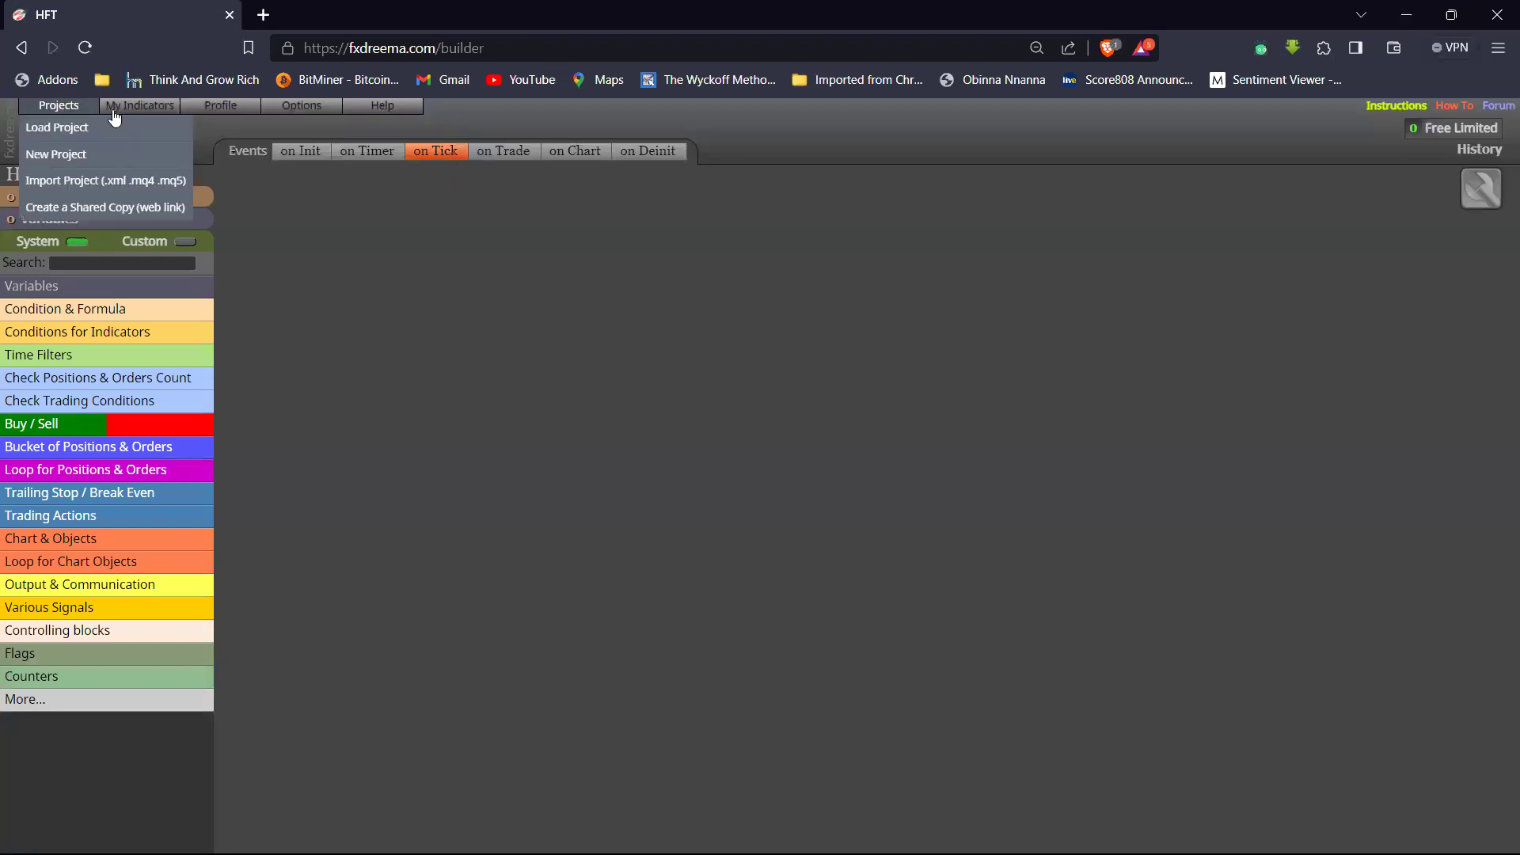
Preview then close the New Project and Load Project forms, then reopen New Project
{"action": "left_click", "coordinate": [75, 169]}
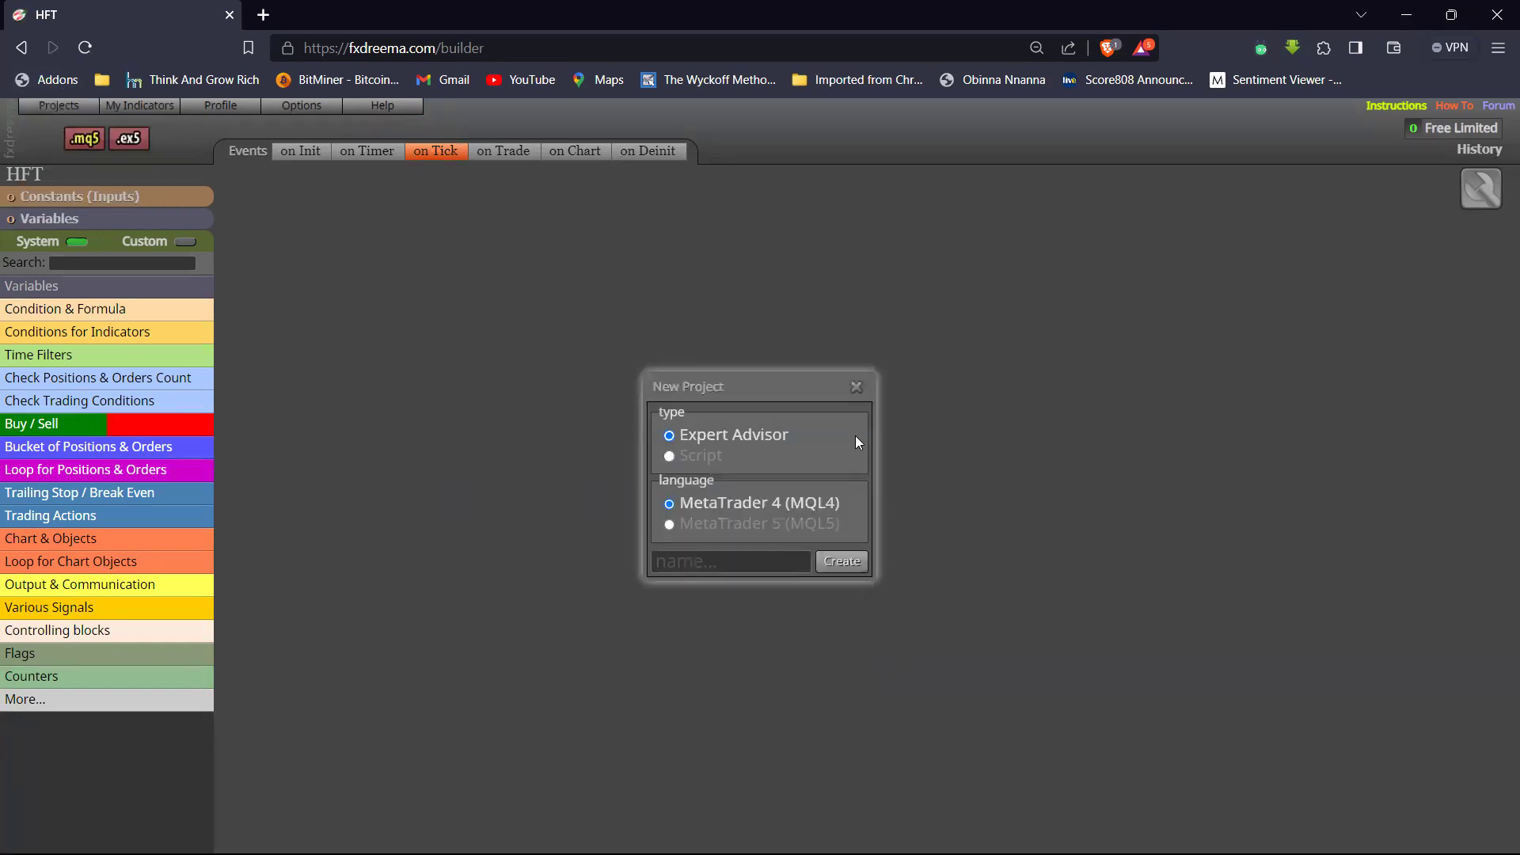
{"action": "left_click", "coordinate": [855, 387]}
{"action": "mouse_move", "coordinate": [58, 104]}
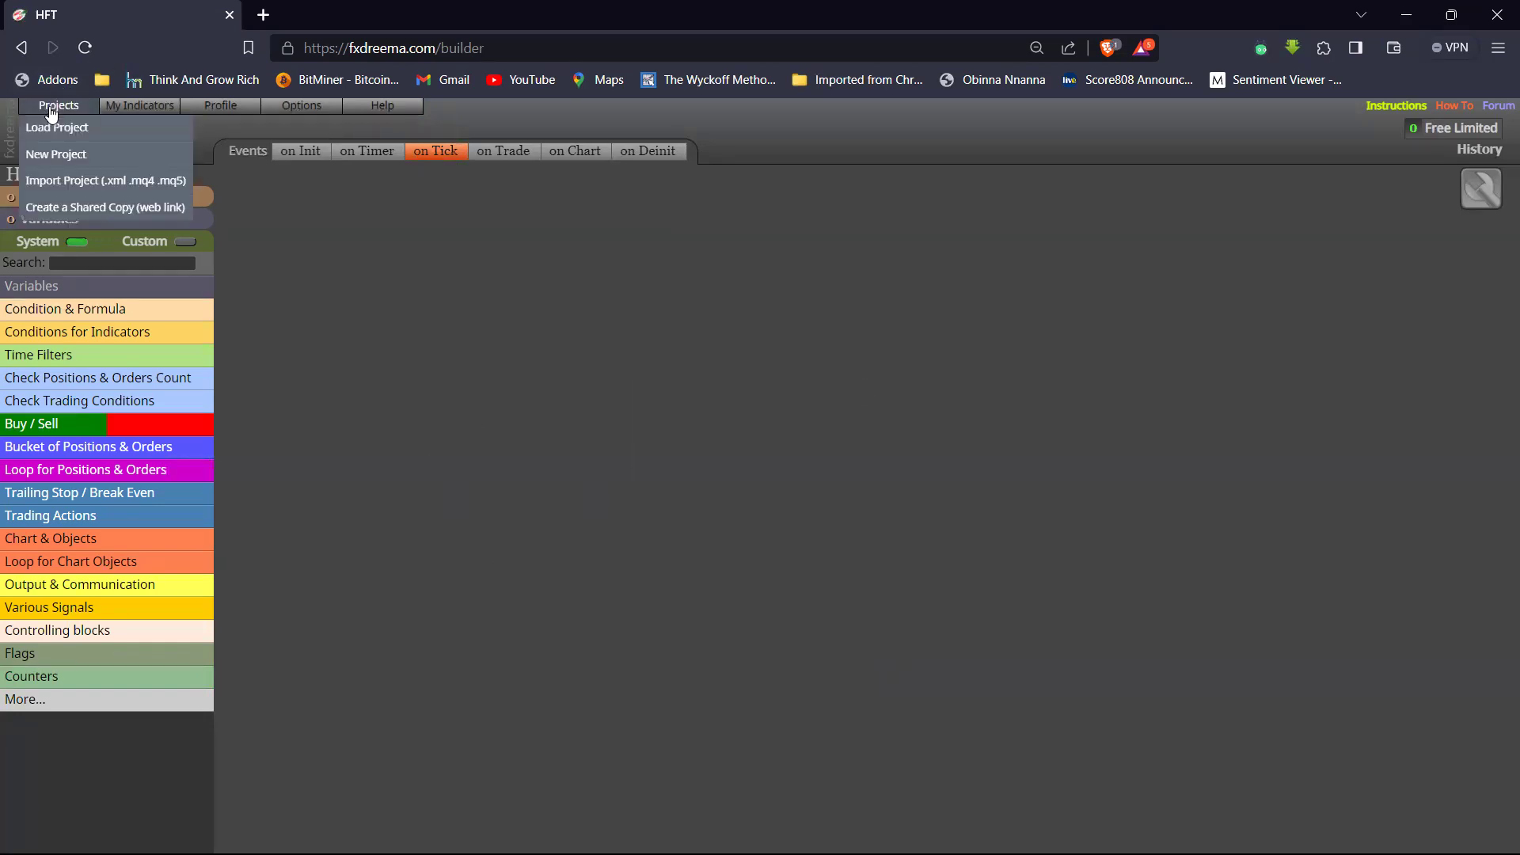
{"action": "left_click", "coordinate": [69, 131]}
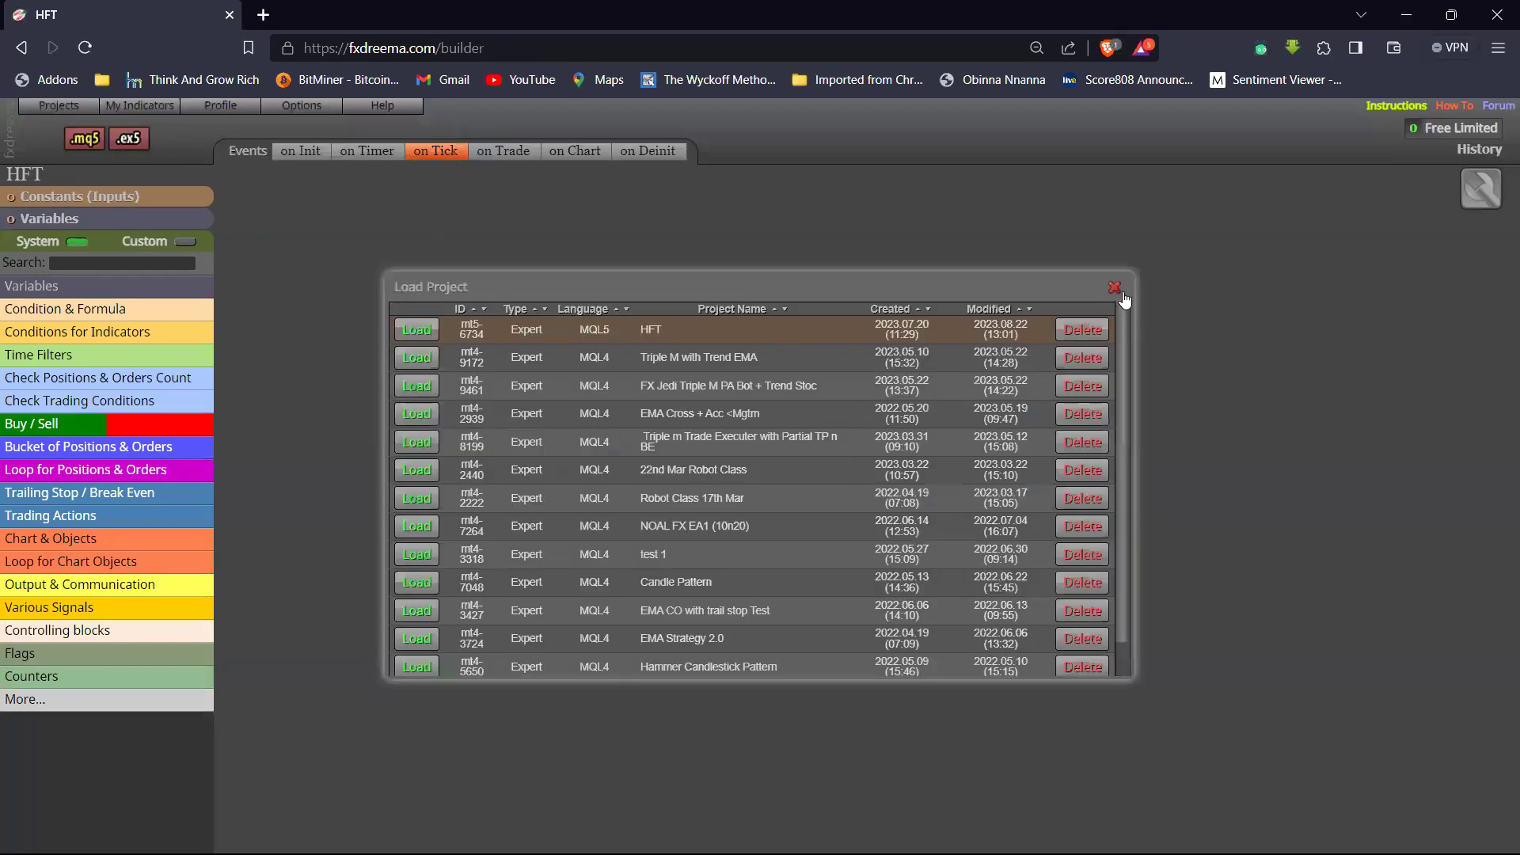
{"action": "left_click", "coordinate": [1119, 291]}
{"action": "mouse_move", "coordinate": [59, 105]}
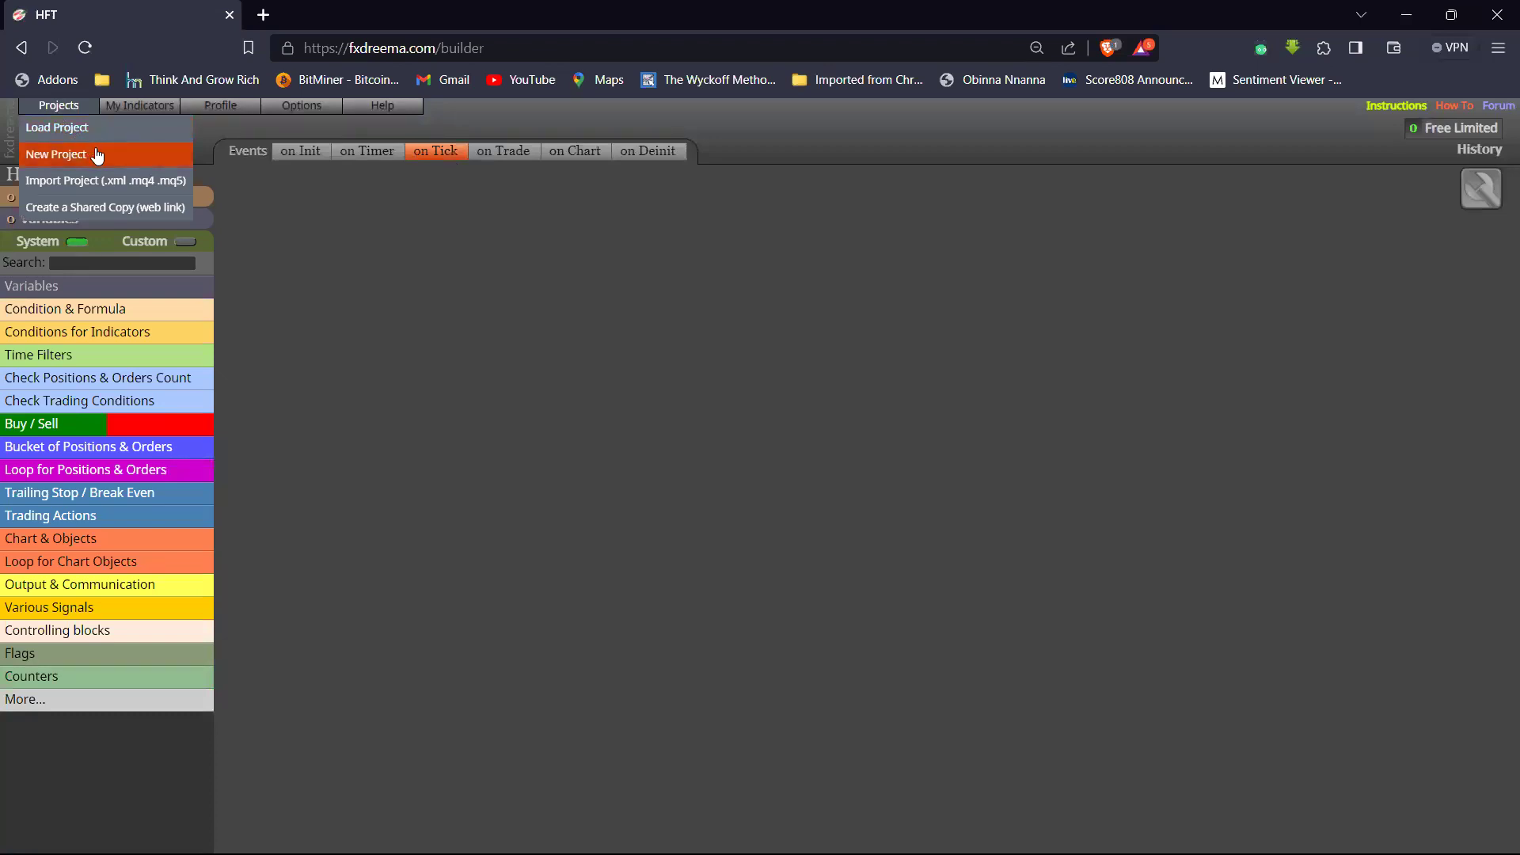
{"action": "left_click", "coordinate": [98, 155]}
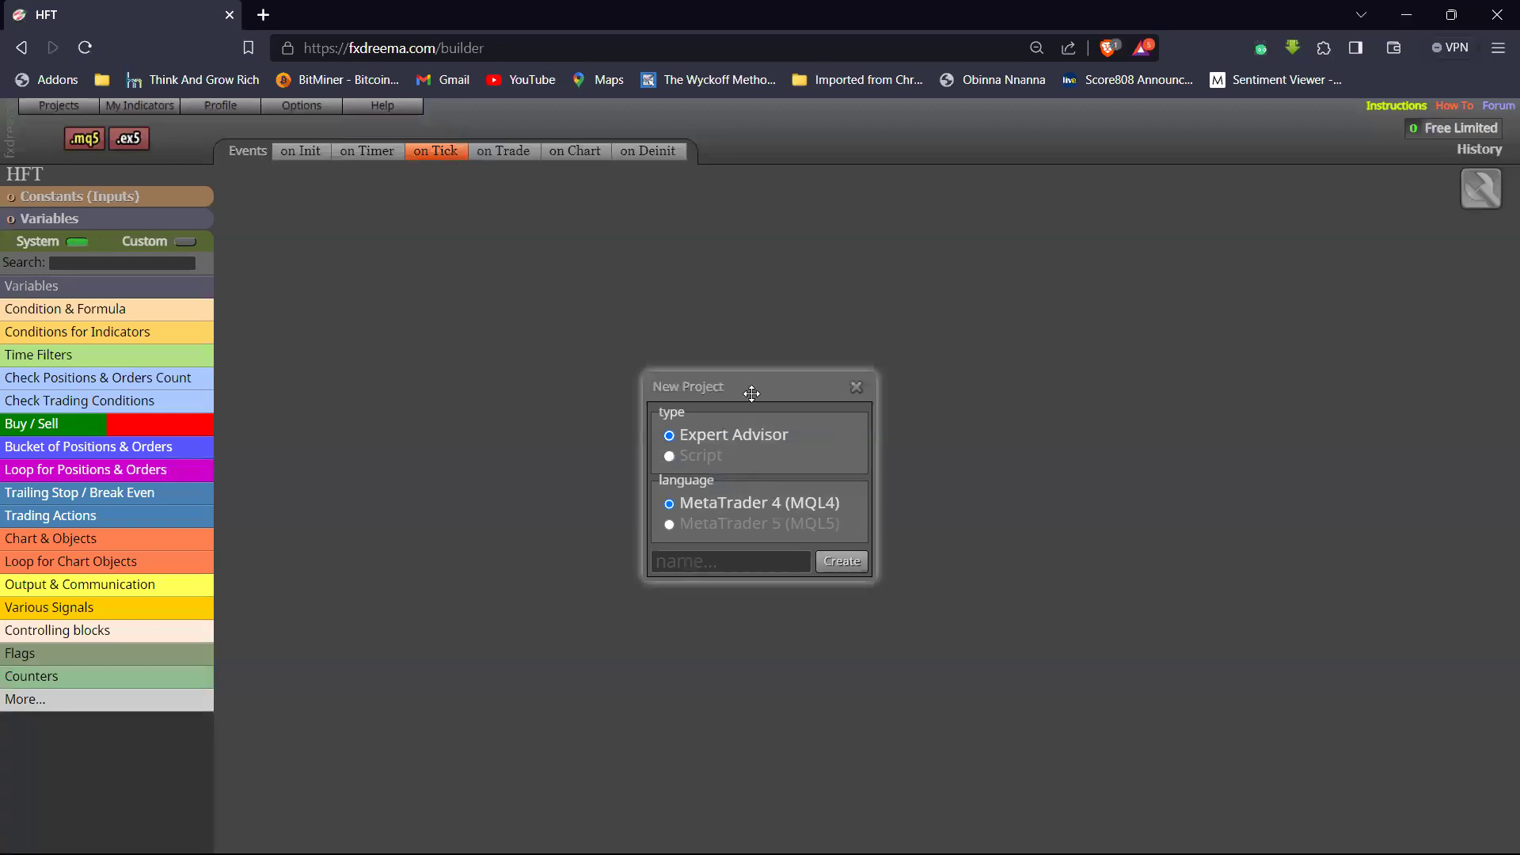
Move the dialog up, keep MetaTrader 4, and create the project 'First Project'
{"action": "mouse_move", "coordinate": [744, 387]}
{"action": "left_mouse_down"}
{"action": "mouse_move", "coordinate": [757, 270]}
{"action": "mouse_move", "coordinate": [699, 248]}
{"action": "left_mouse_up"}
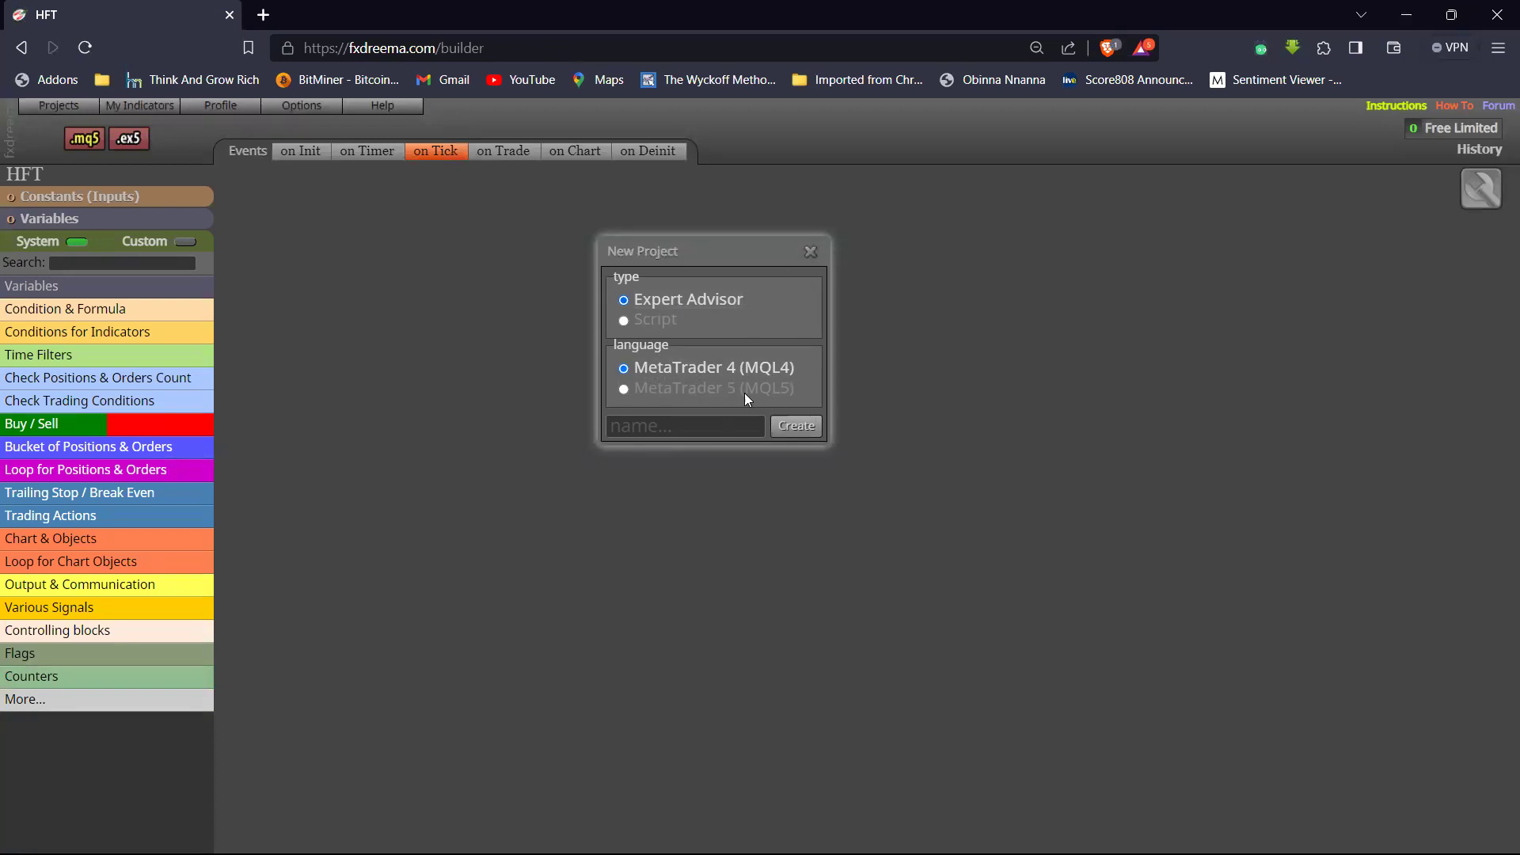
{"action": "left_click", "coordinate": [623, 392]}
{"action": "left_click", "coordinate": [628, 371]}
{"action": "left_click", "coordinate": [710, 428]}
{"action": "type", "text": "First Project"}
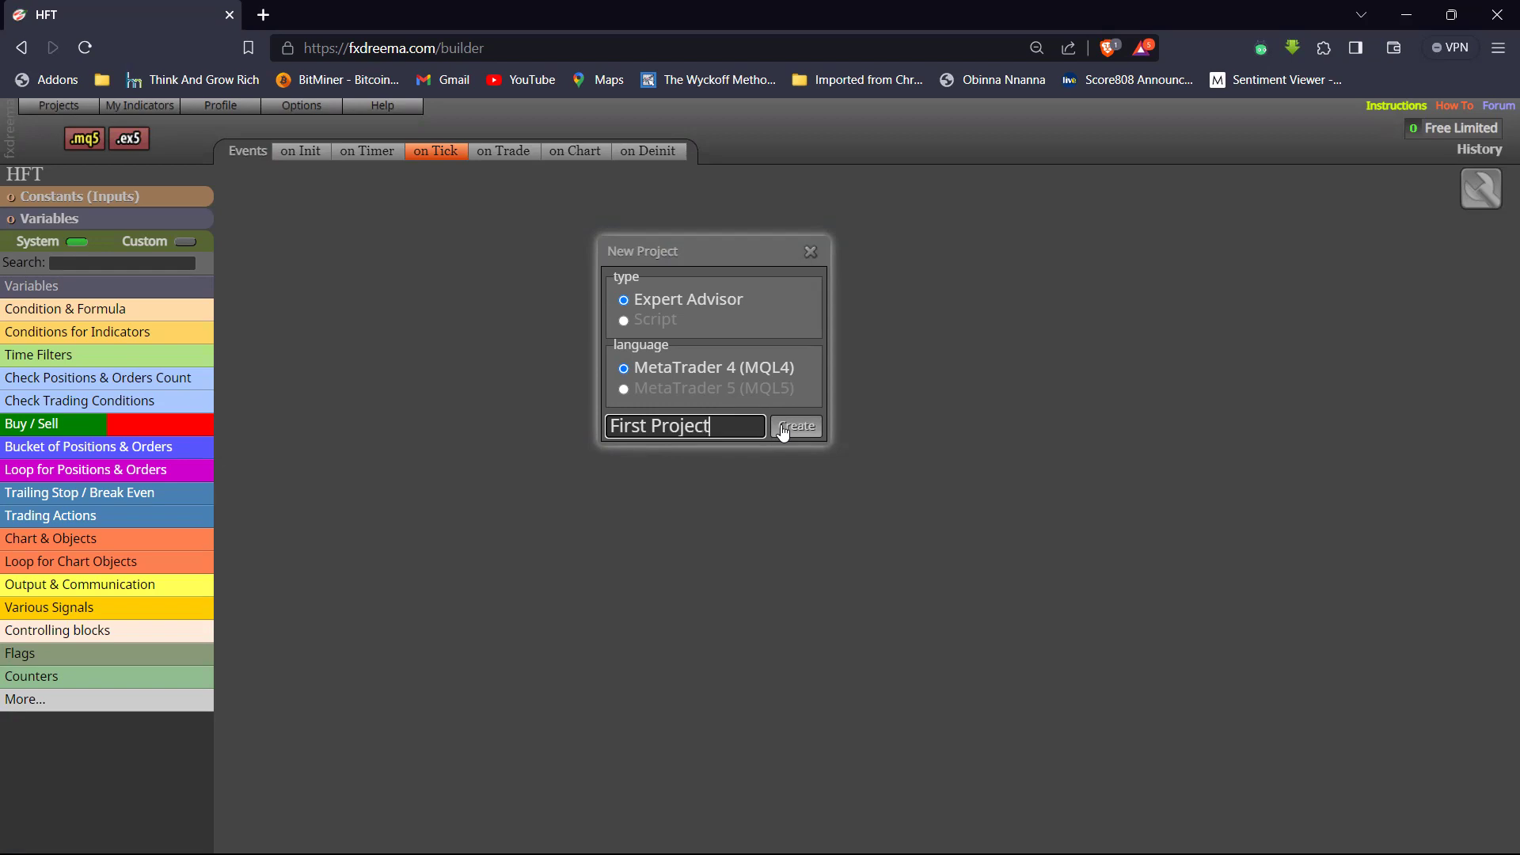
{"action": "left_click", "coordinate": [783, 430]}
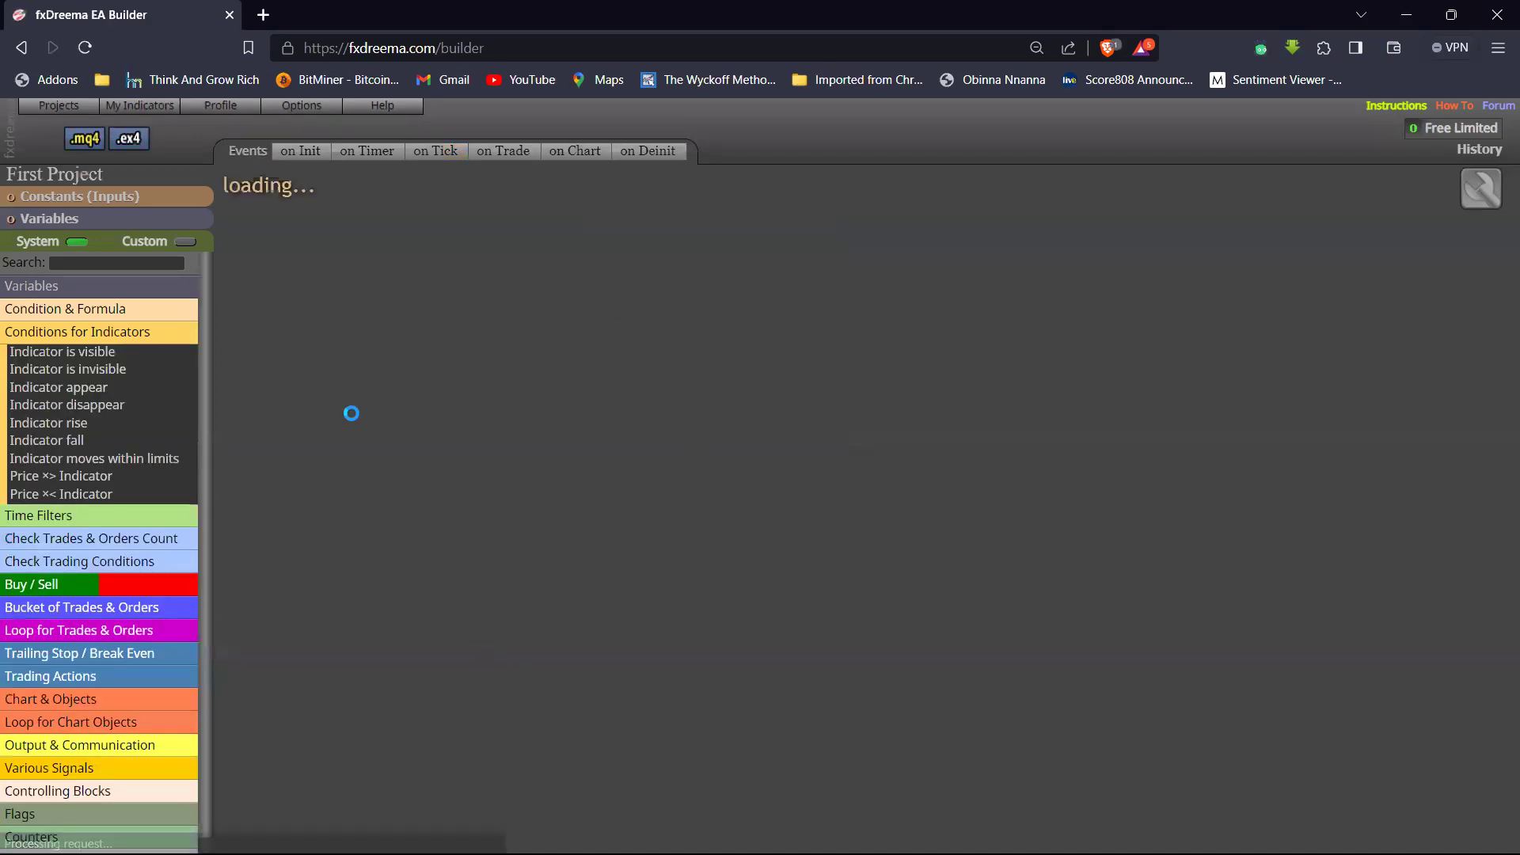
Collapse the Conditions for Indicators category while First Project's on Tick canvas loads
{"action": "left_click", "coordinate": [90, 336]}
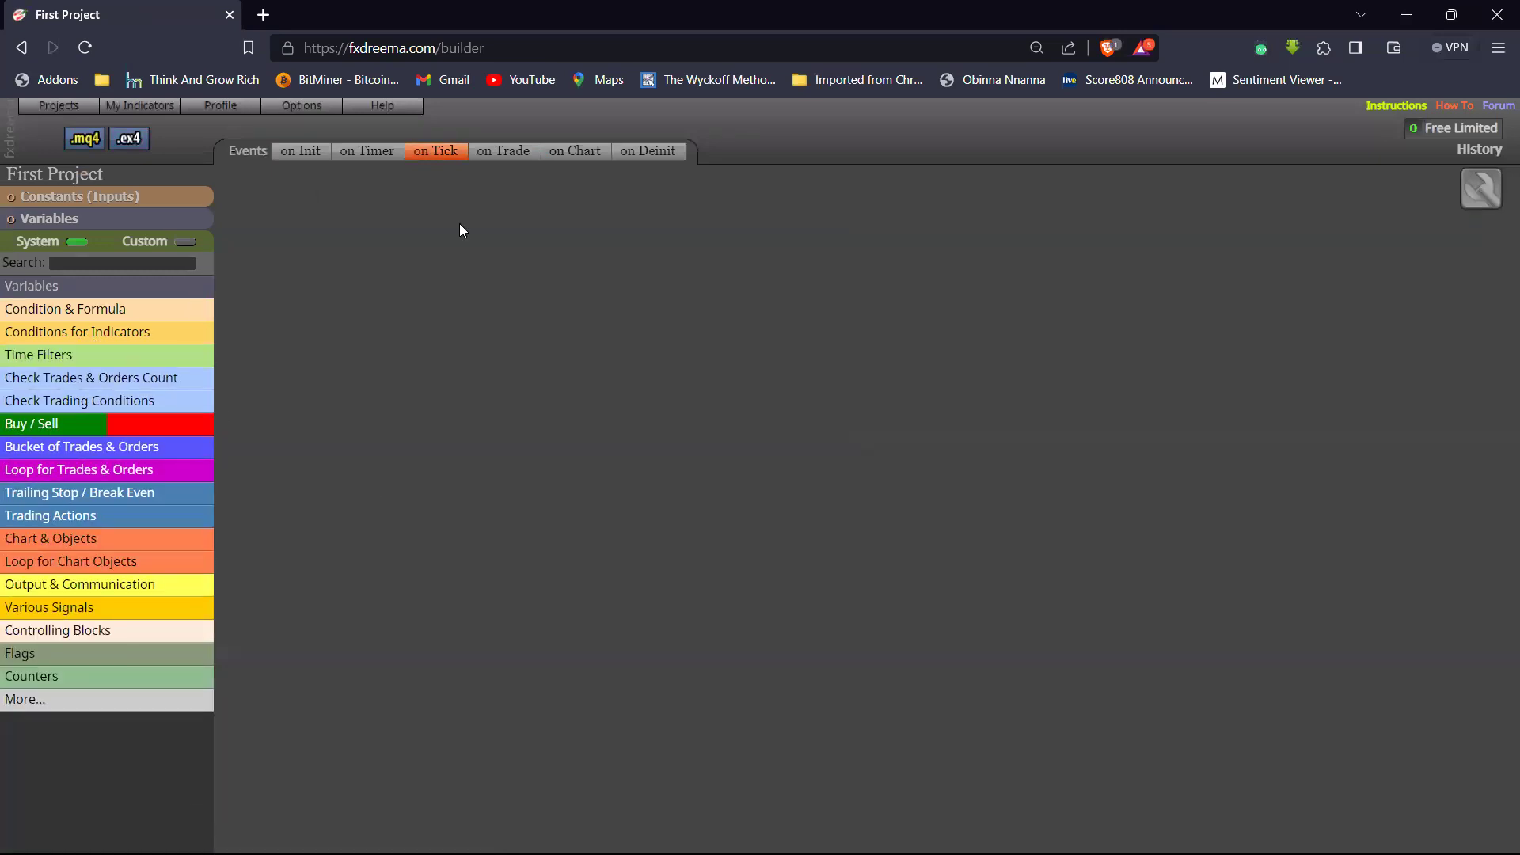